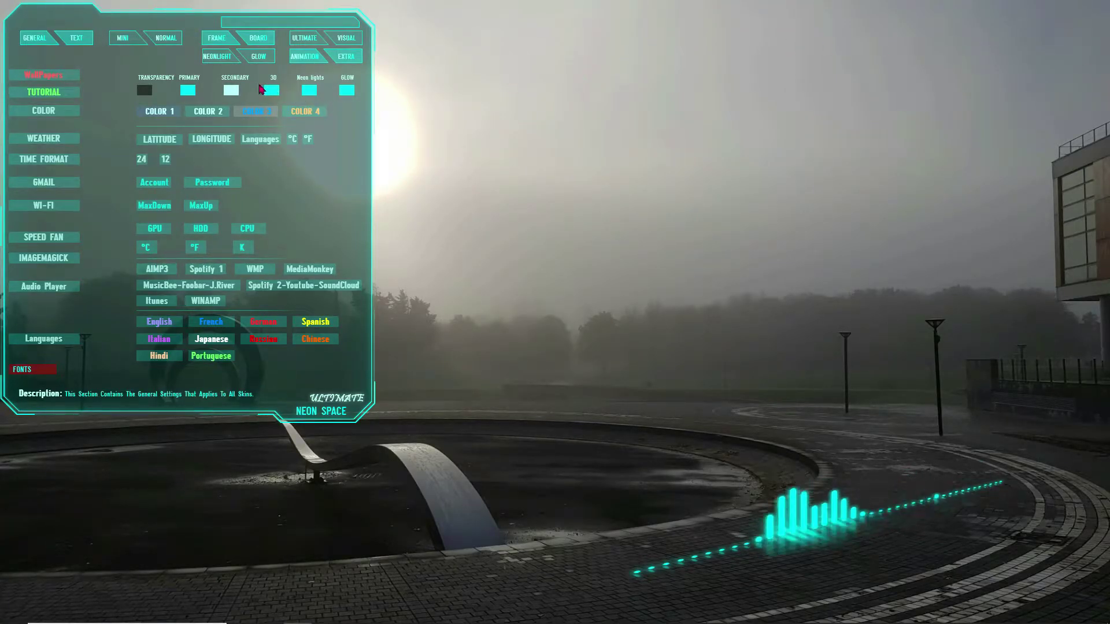
Step: Switch the Ultimate Neon Space menu to the NEONLIGHT visualizer page
click(220, 56)
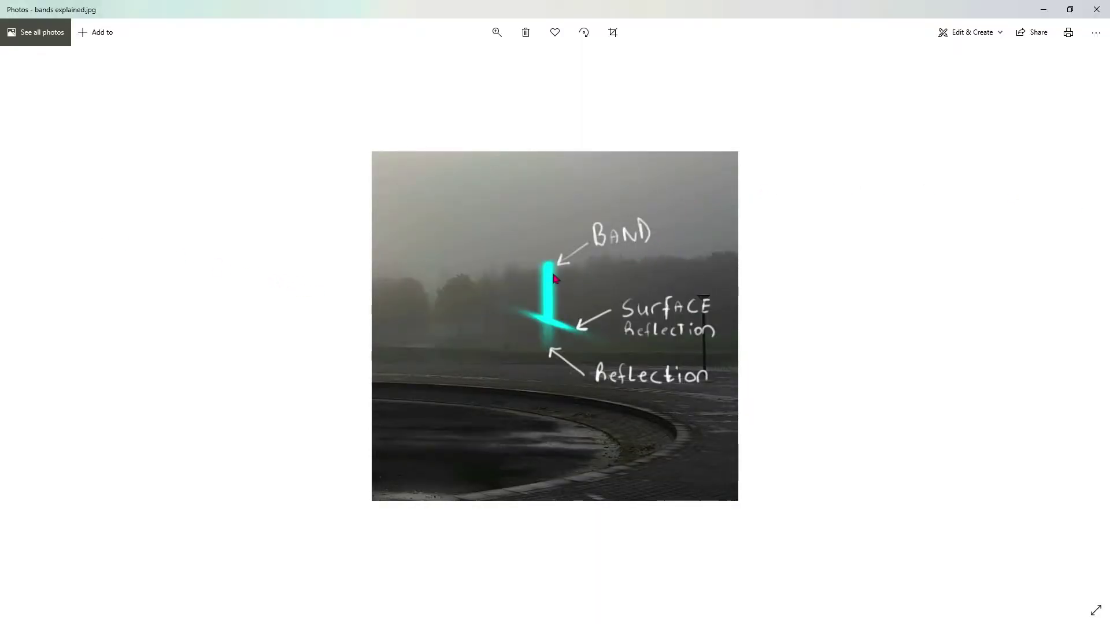
Step: Zoom in on the bands explained diagram in Photos
scroll(550, 278, up, 2)
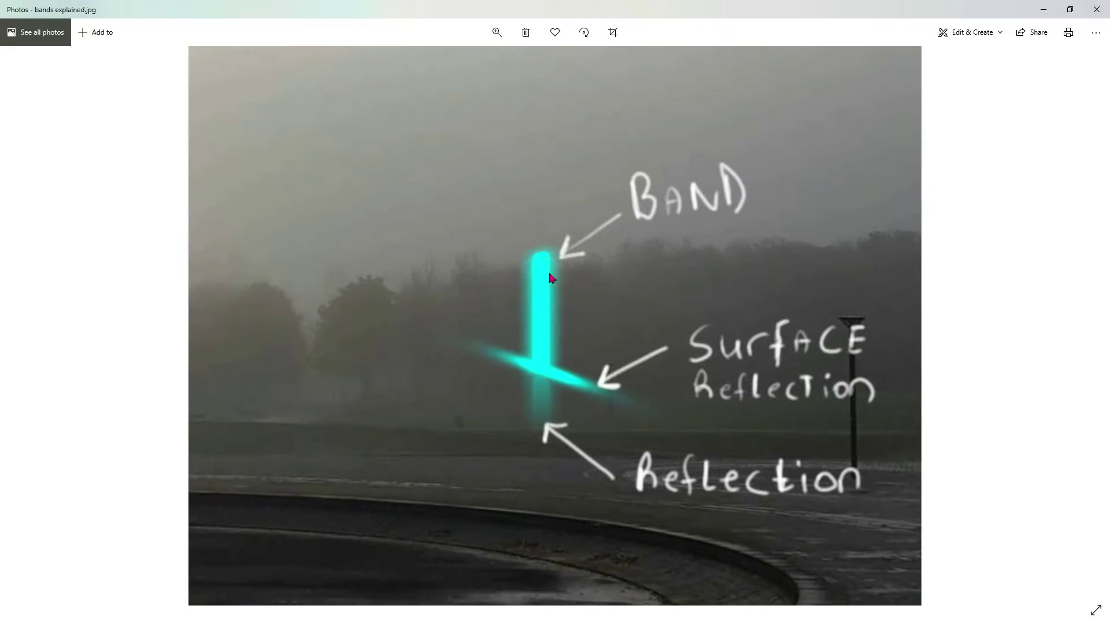
click(540, 418)
Step: Close the diagram and switch off the NeonLight visualizer's reflection
click(1097, 9)
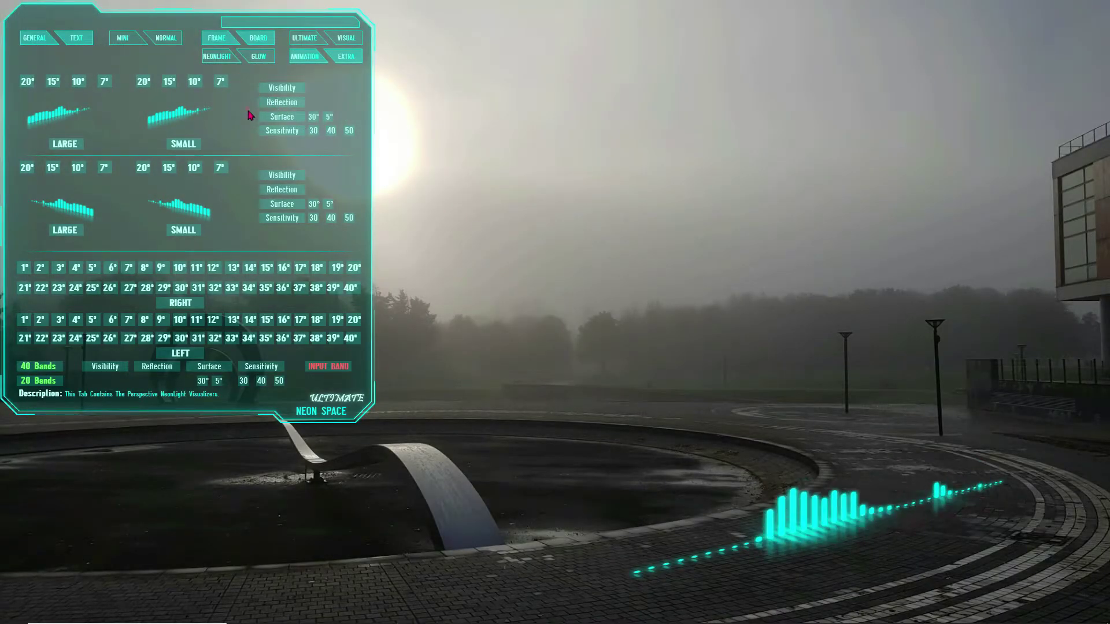
click(248, 121)
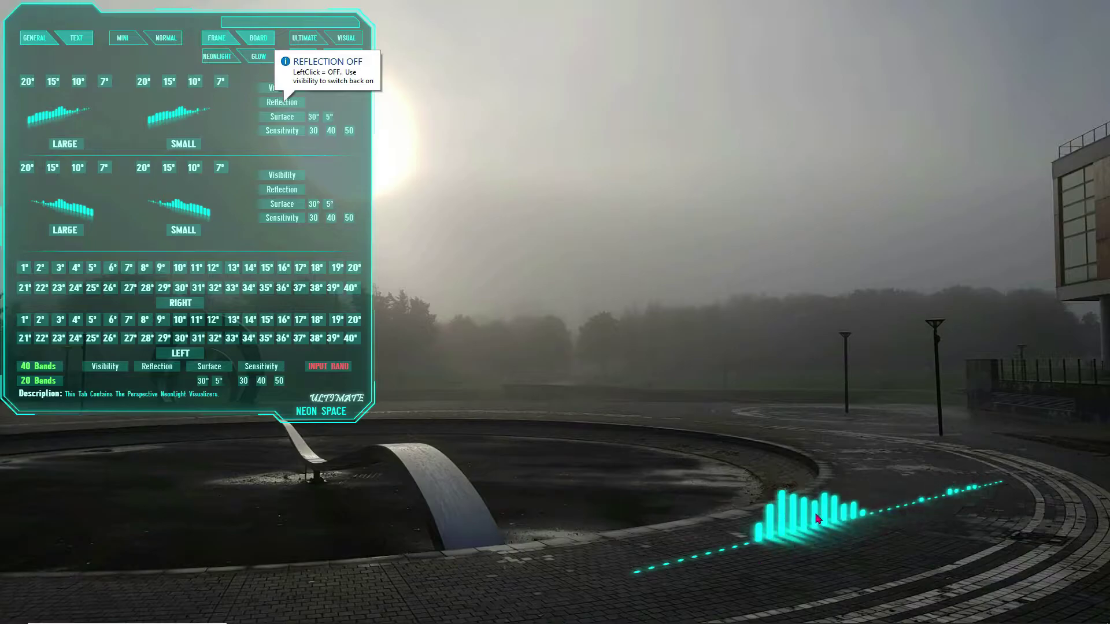
click(238, 114)
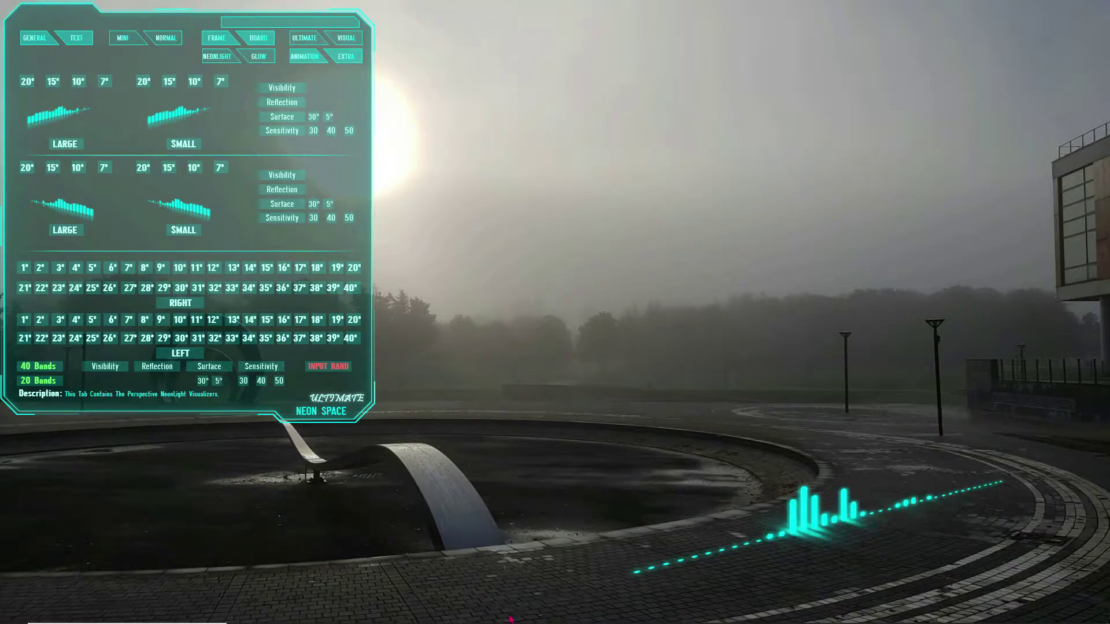
click(483, 575)
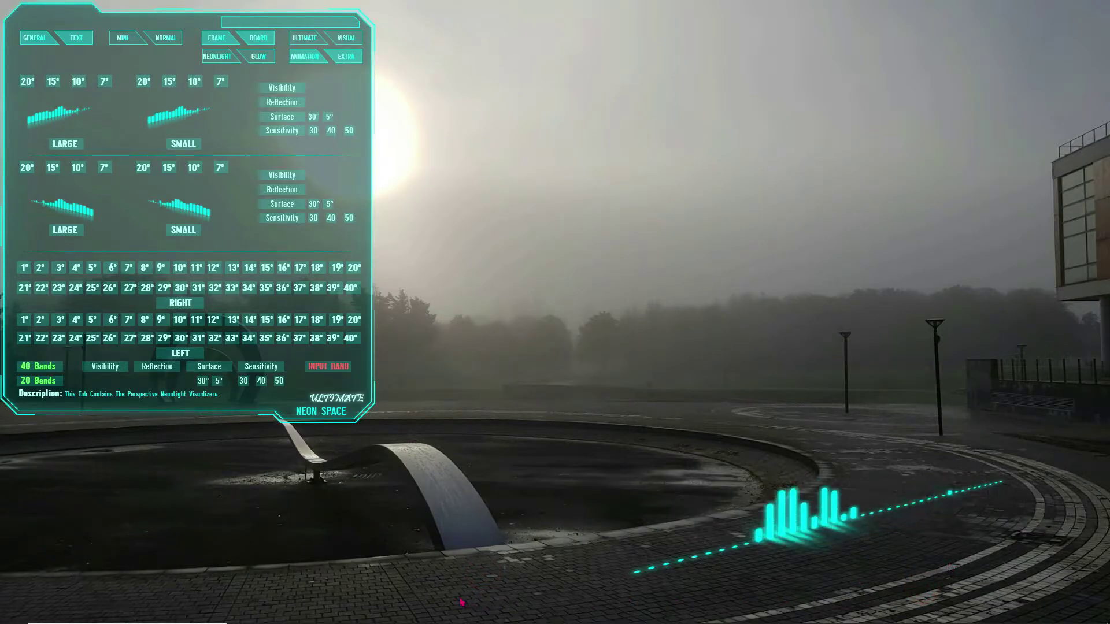
click(507, 586)
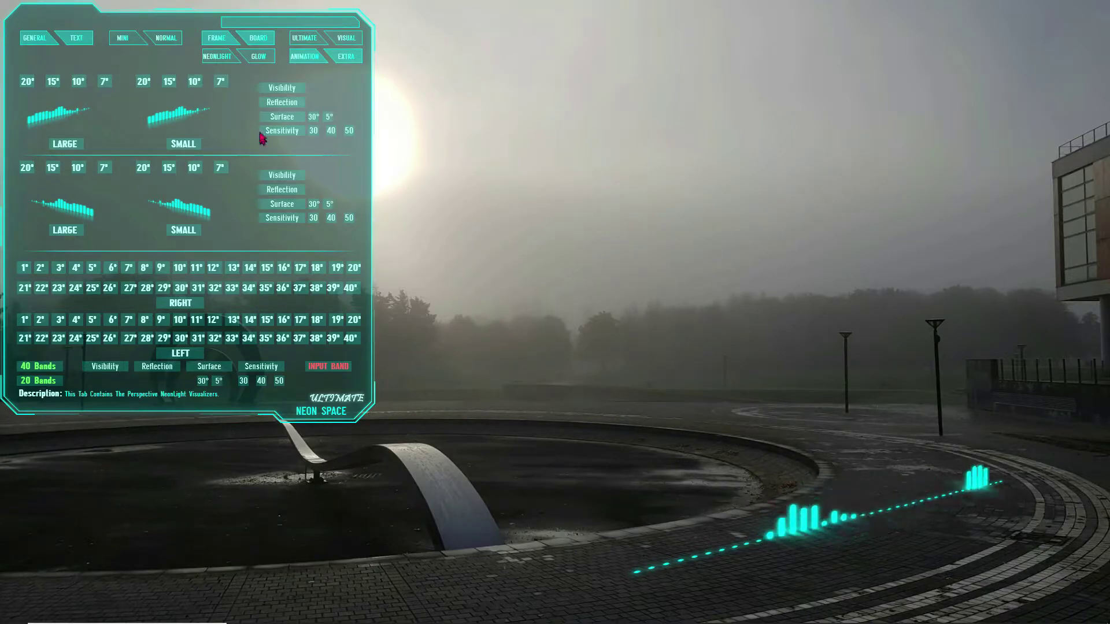
Step: Toggle the large visualizer's surface and idle Visibility options, ending with bands and surface showing
click(269, 115)
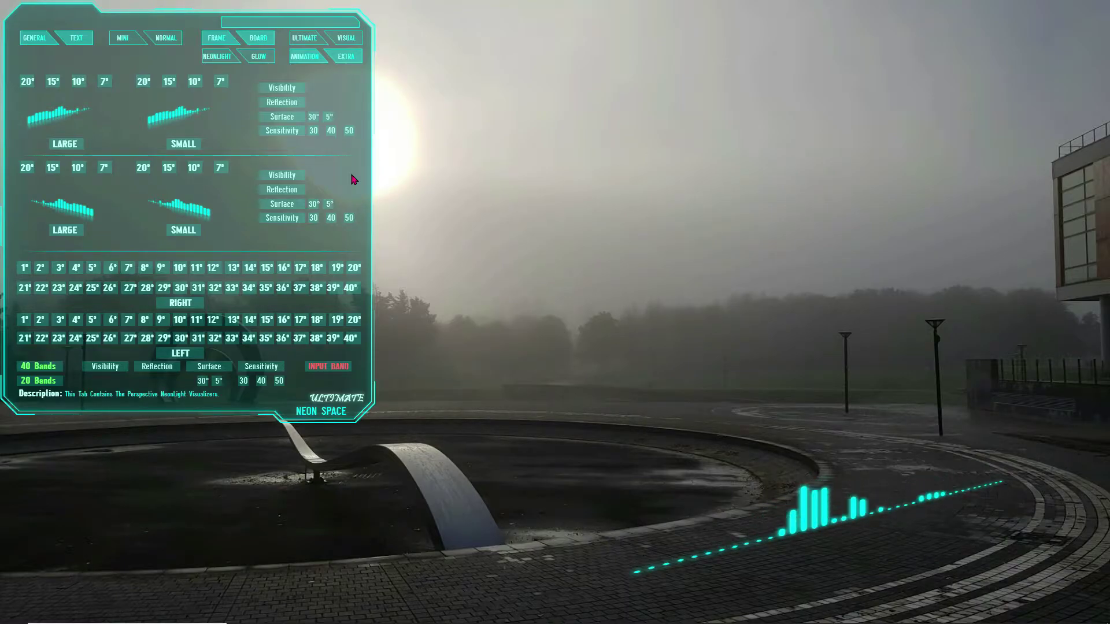
click(265, 89)
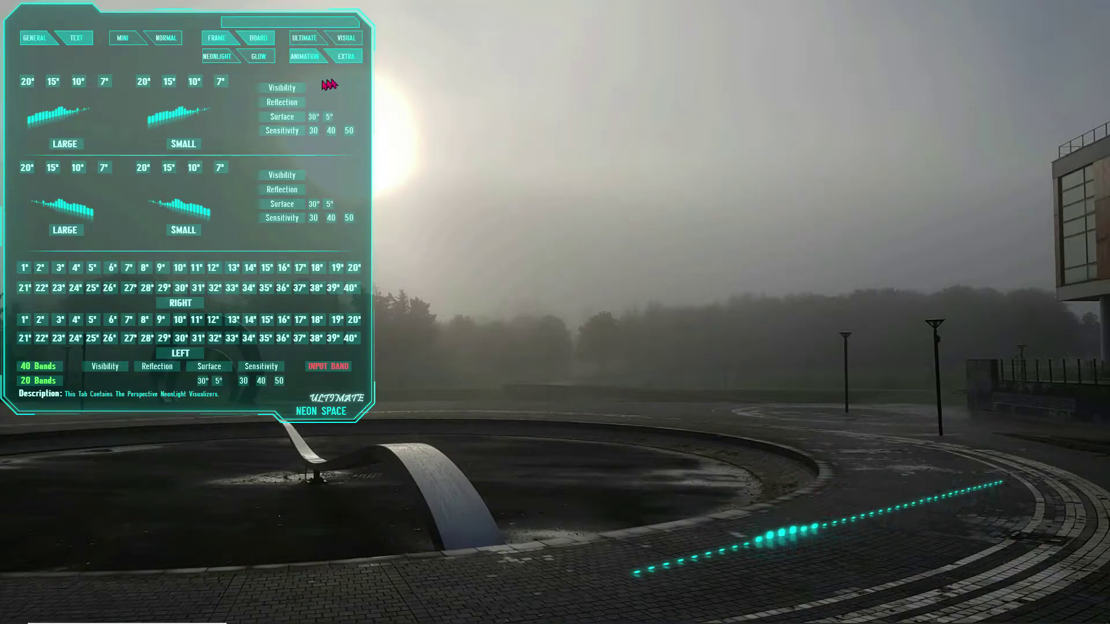
click(292, 95)
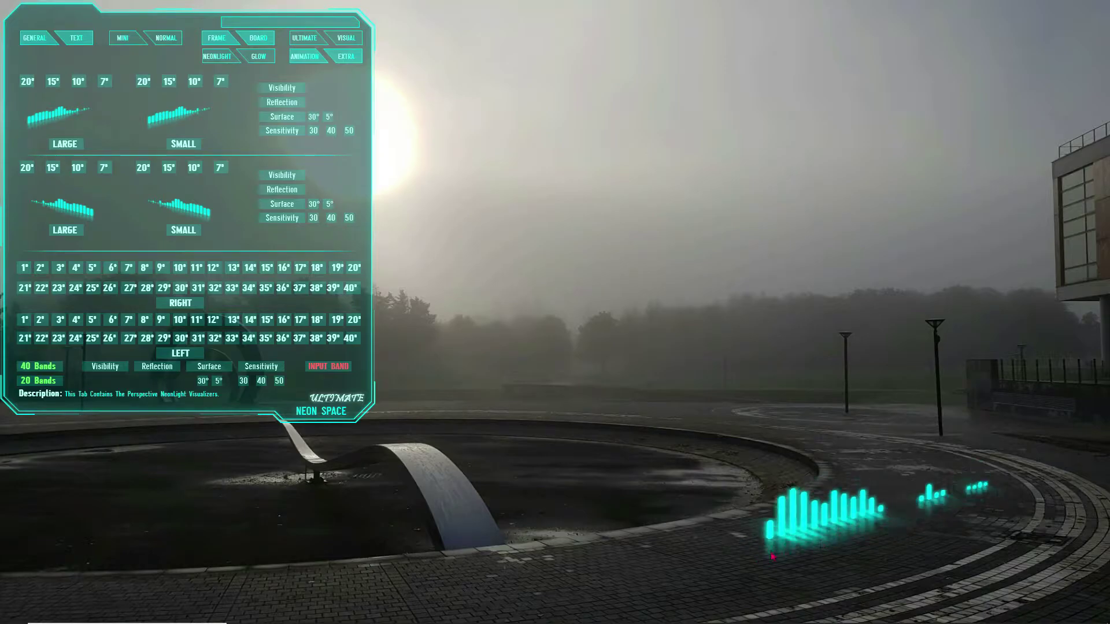
click(285, 91)
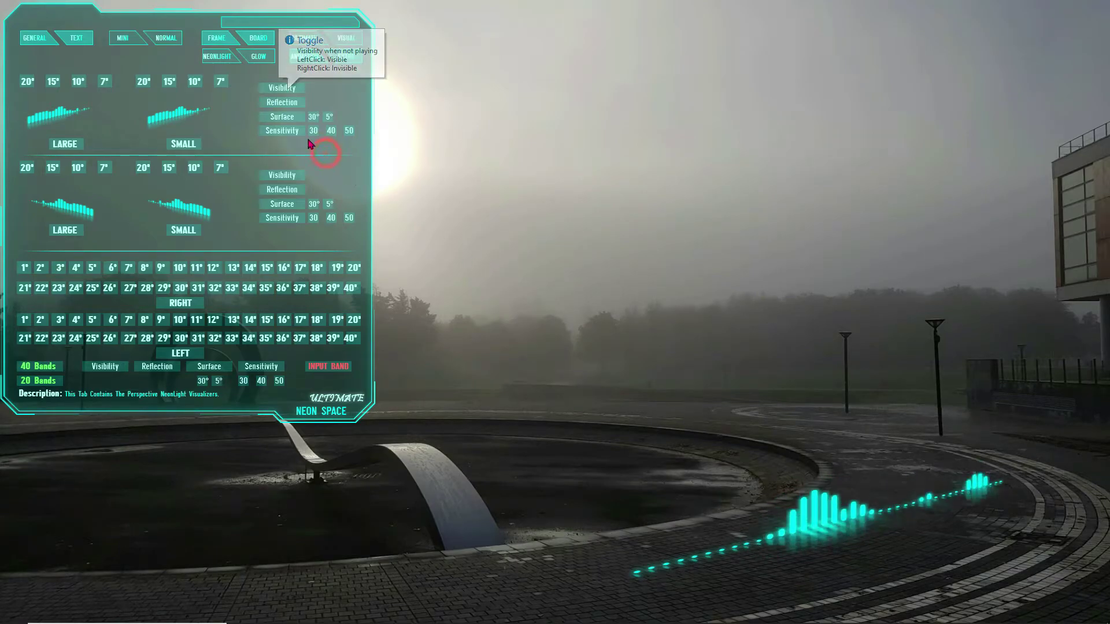
Step: Set the NeonLight visualizer sensitivity to 40
click(332, 137)
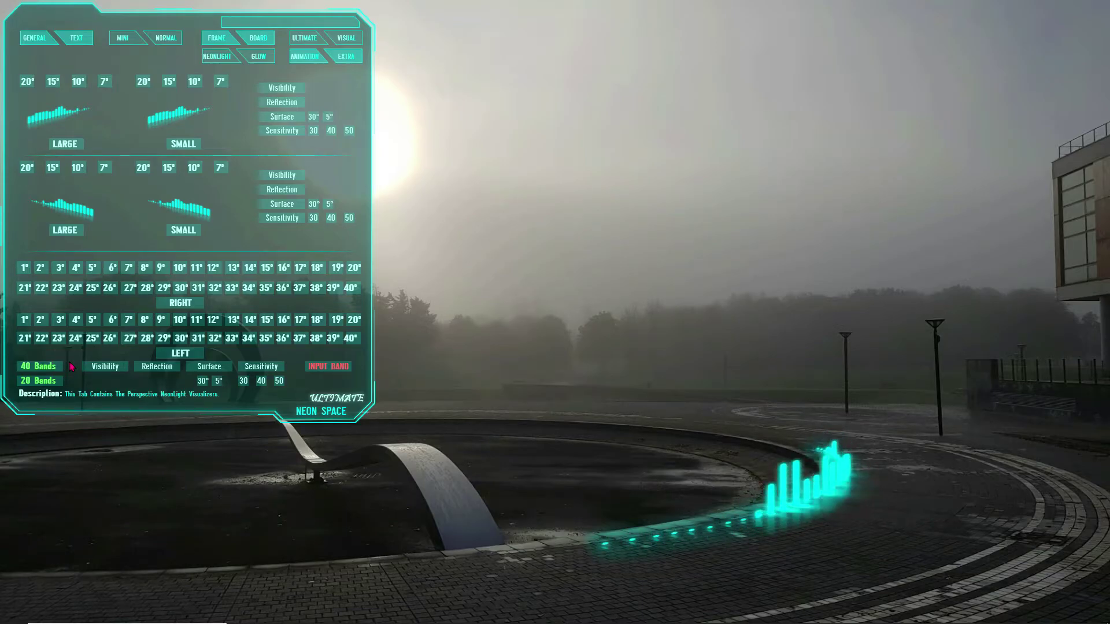
Step: Enter 20 as the perspective visualizer's input band value
click(325, 370)
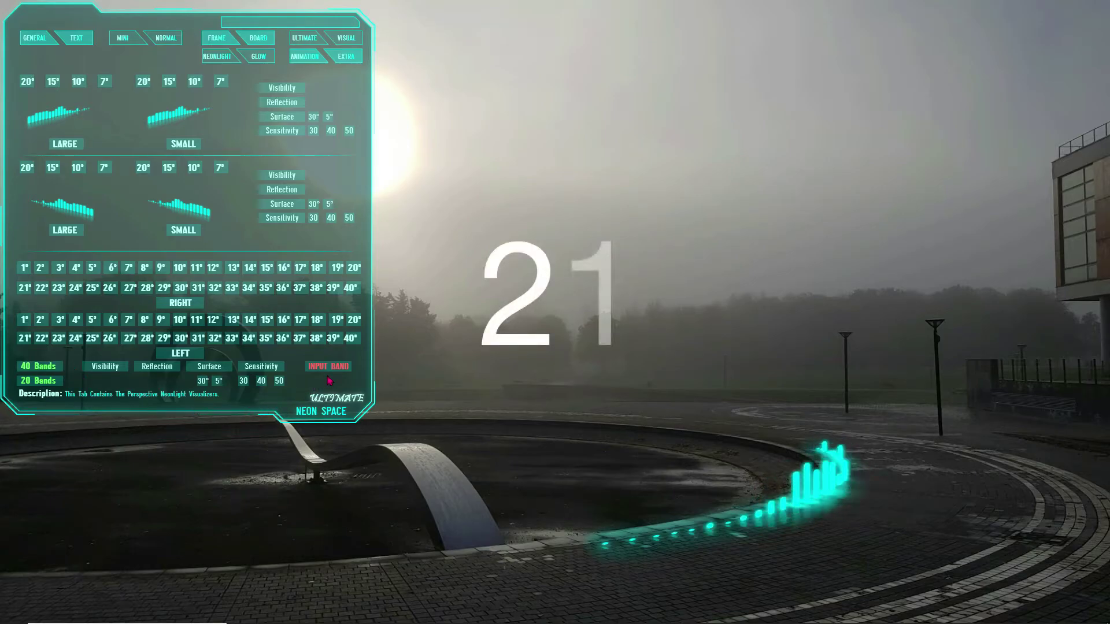
click(250, 23)
text(20)
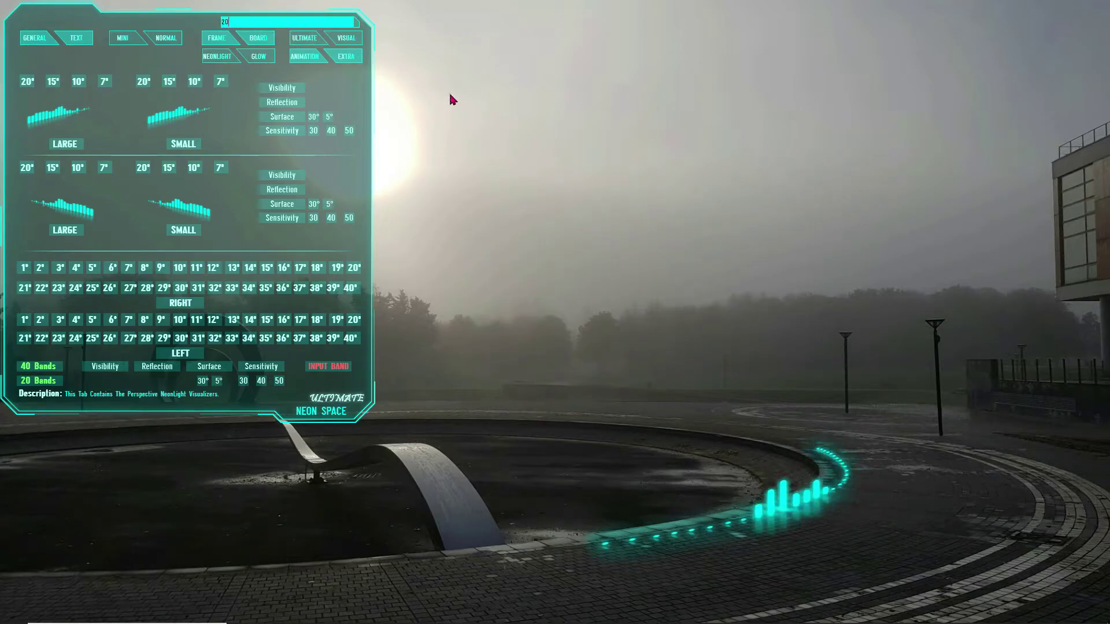
key(Return)
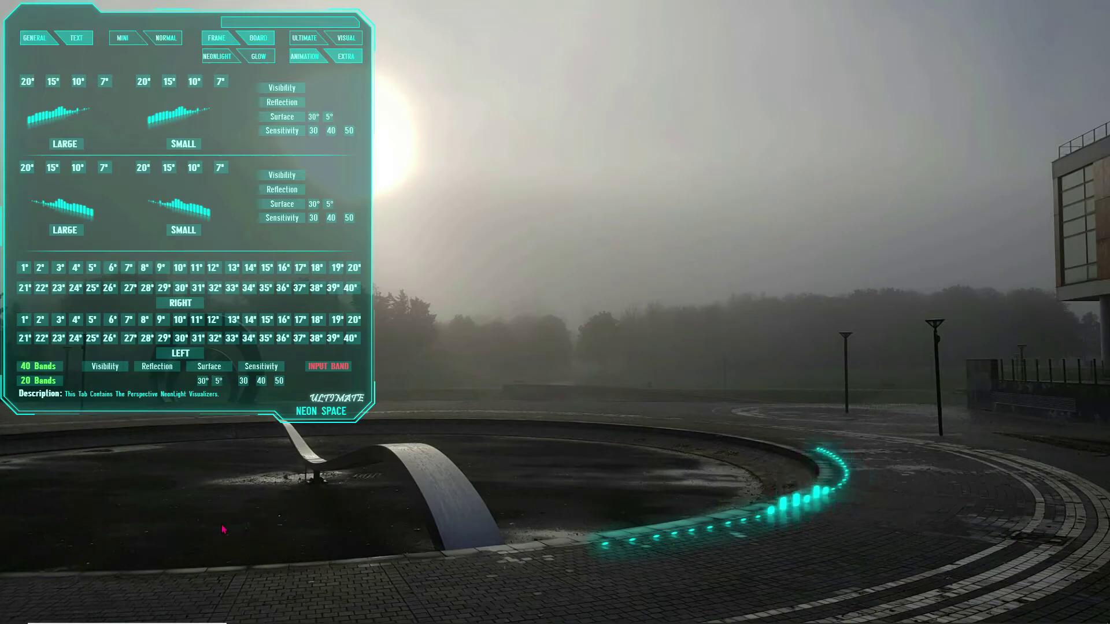
Step: Place a 15L glow overlay and a SMALL visualizer on the plaza ground
click(264, 55)
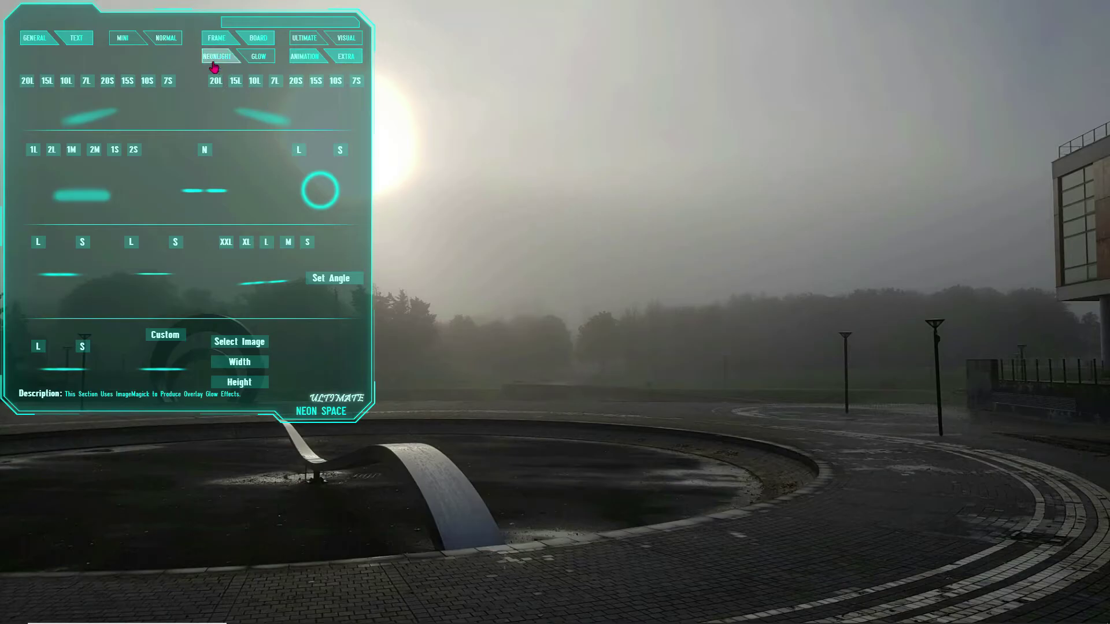
click(48, 81)
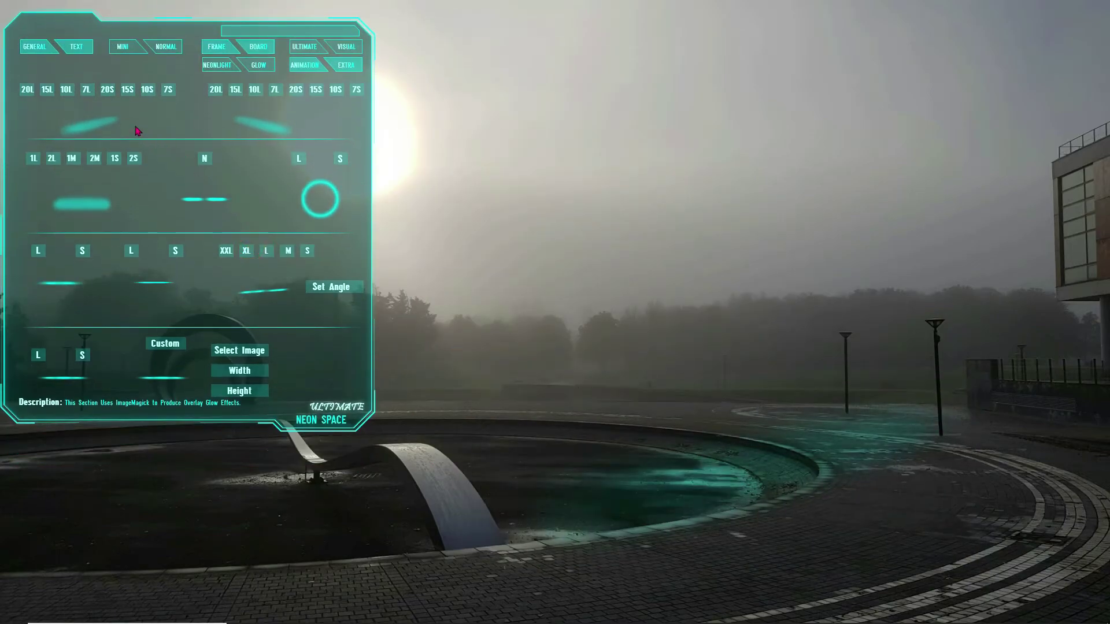
click(746, 482)
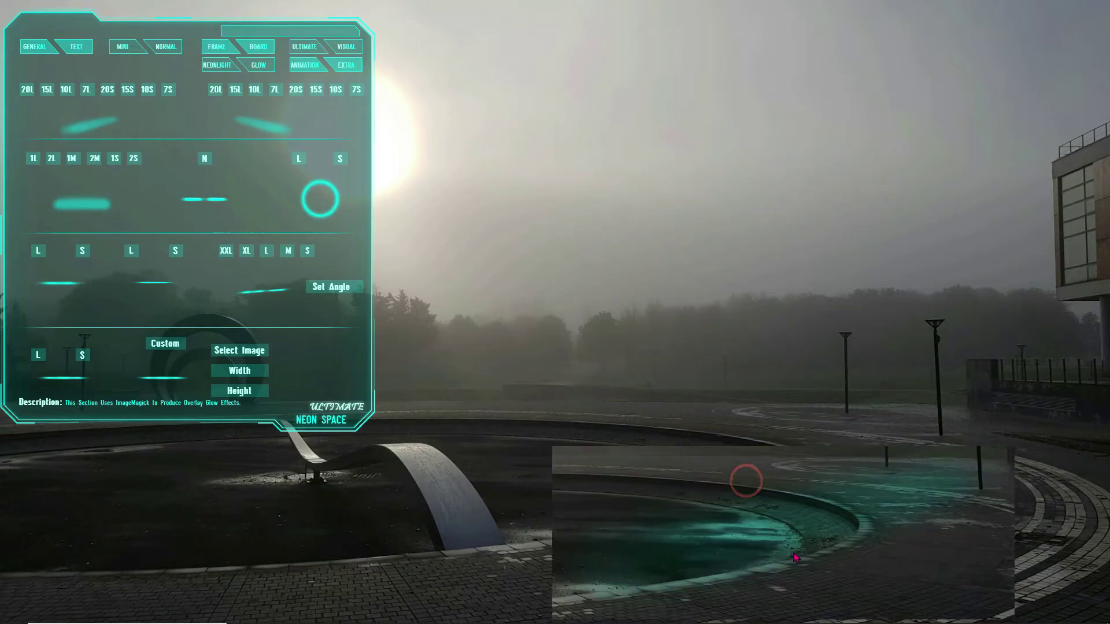
click(209, 66)
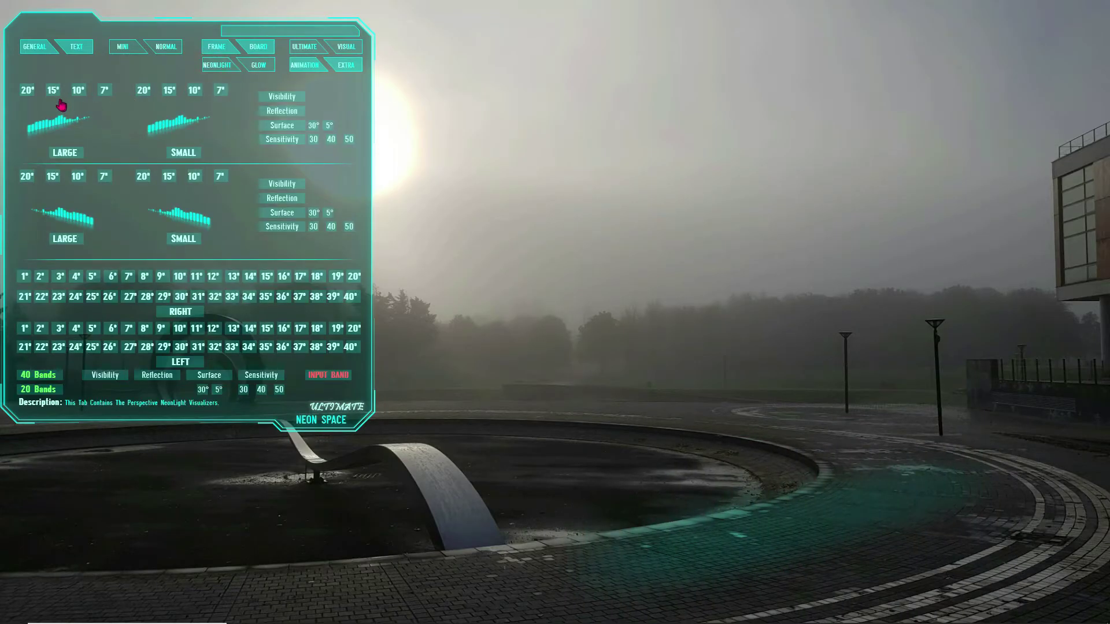
click(180, 156)
drag(238, 121, 847, 576)
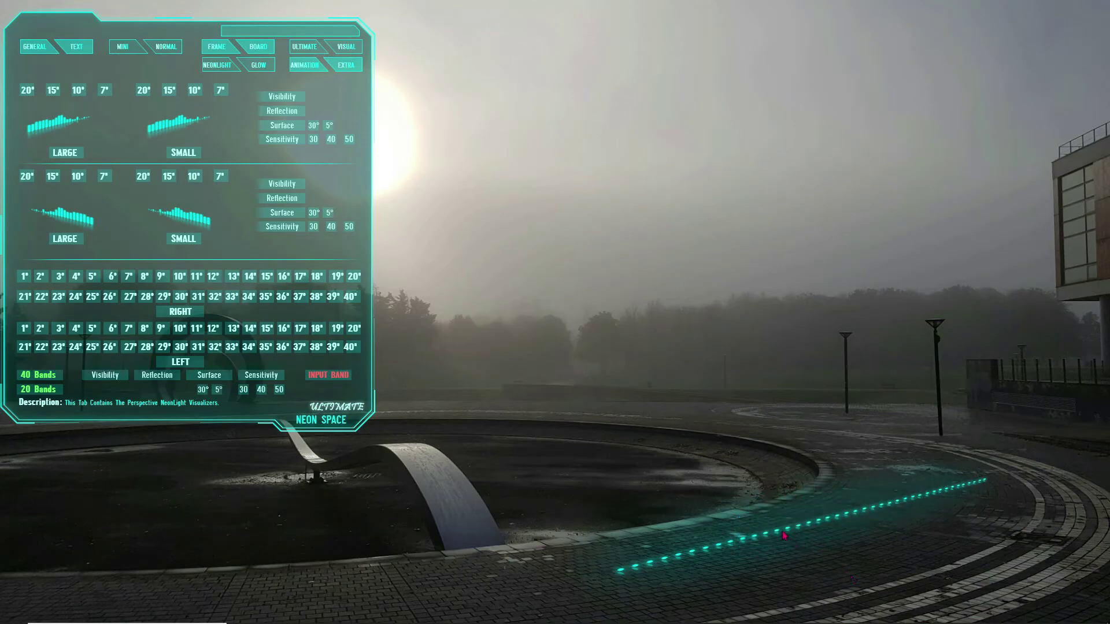
Step: Unload both the small visualizer and the glow overlay from the ground
right_click(744, 341)
click(804, 502)
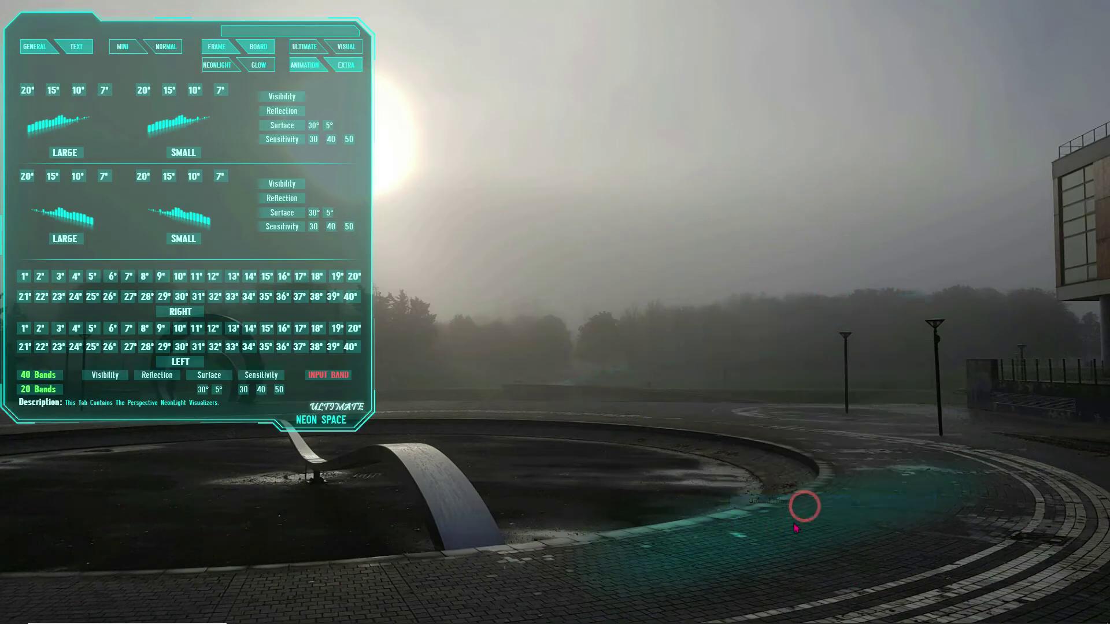
right_click(795, 529)
click(824, 524)
Step: Bring the settings panel to the Standard Skins page
click(255, 65)
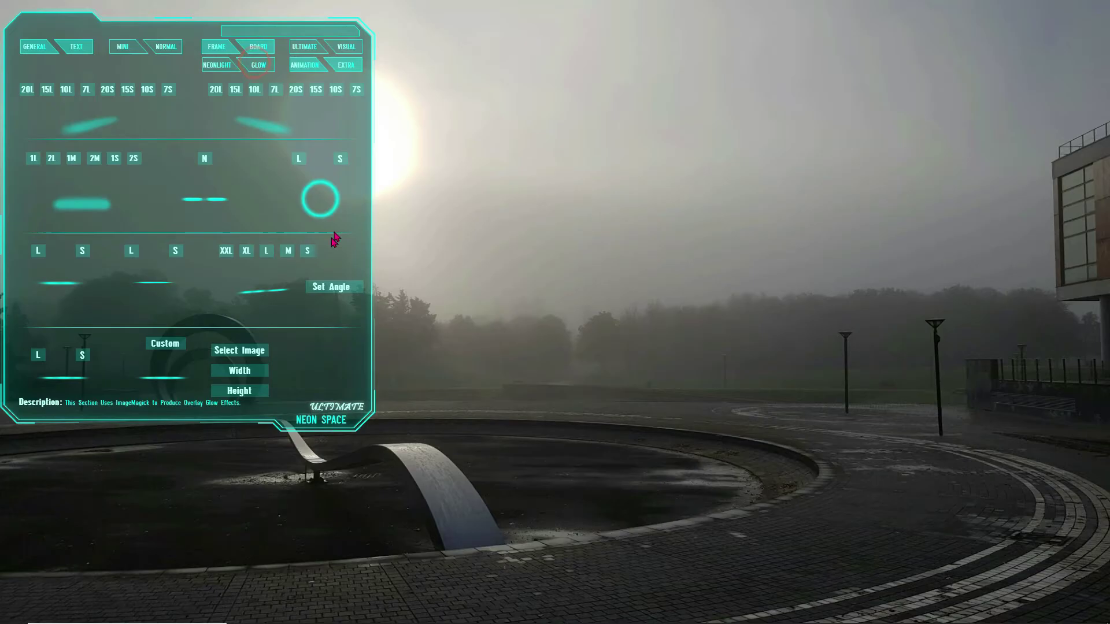
click(257, 280)
click(163, 47)
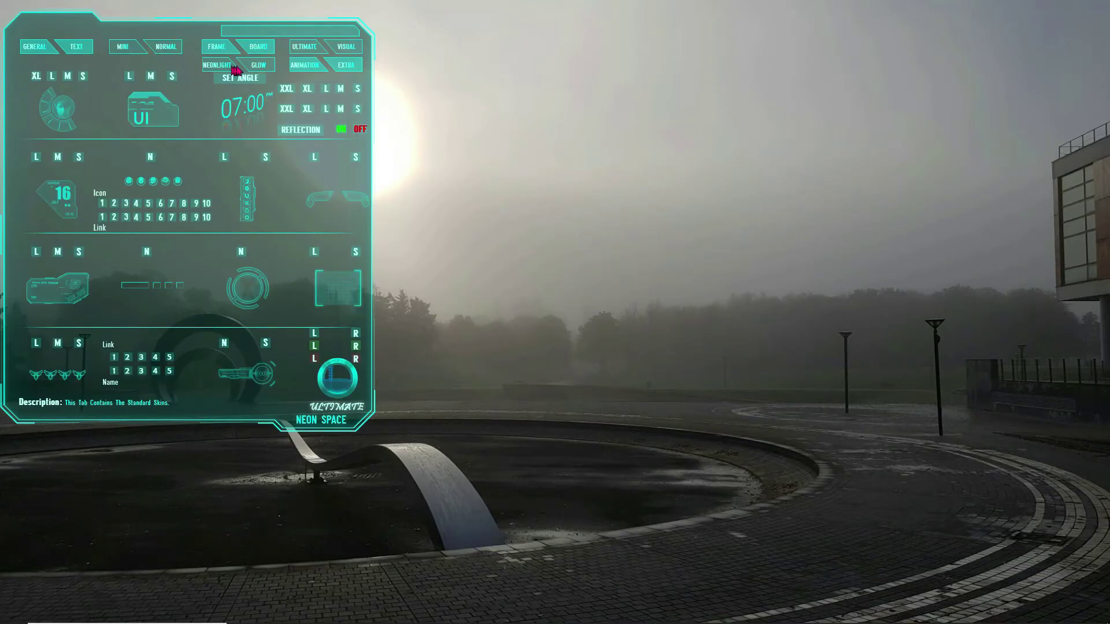
Step: Add the large circle glow ring, move it mid-screen, then return to GLOW settings
click(261, 67)
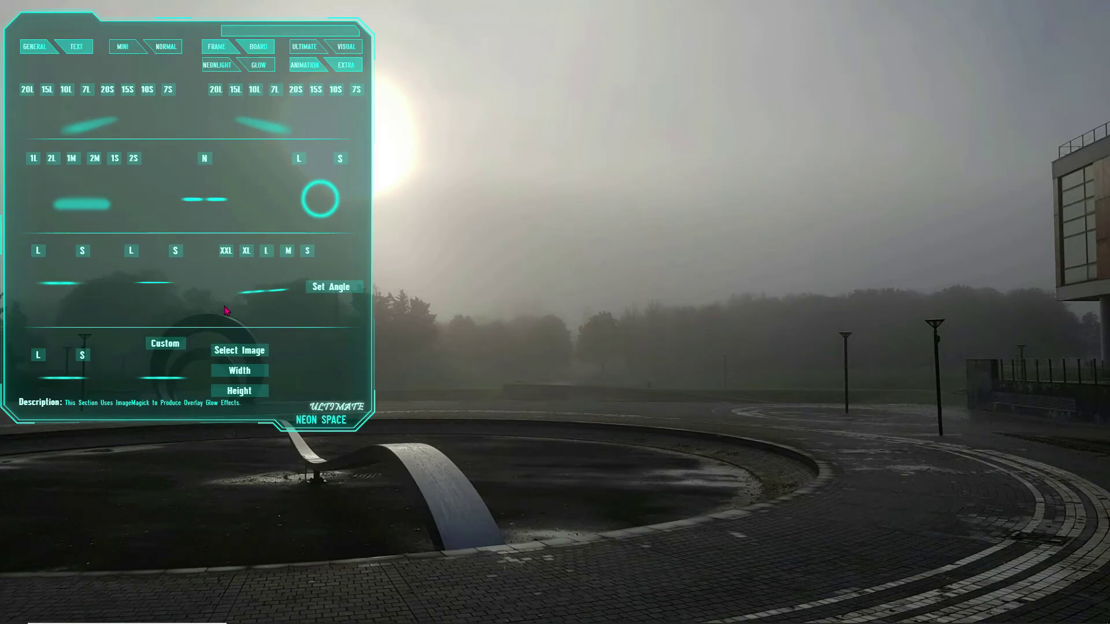
click(298, 160)
drag(187, 158, 257, 263)
drag(199, 79, 699, 330)
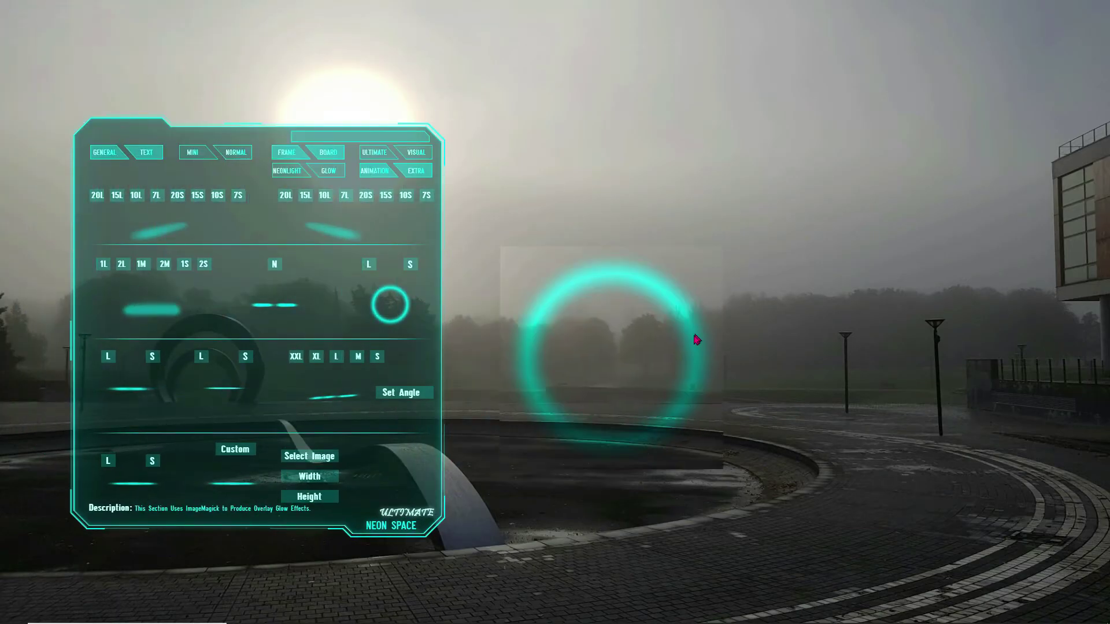
click(403, 160)
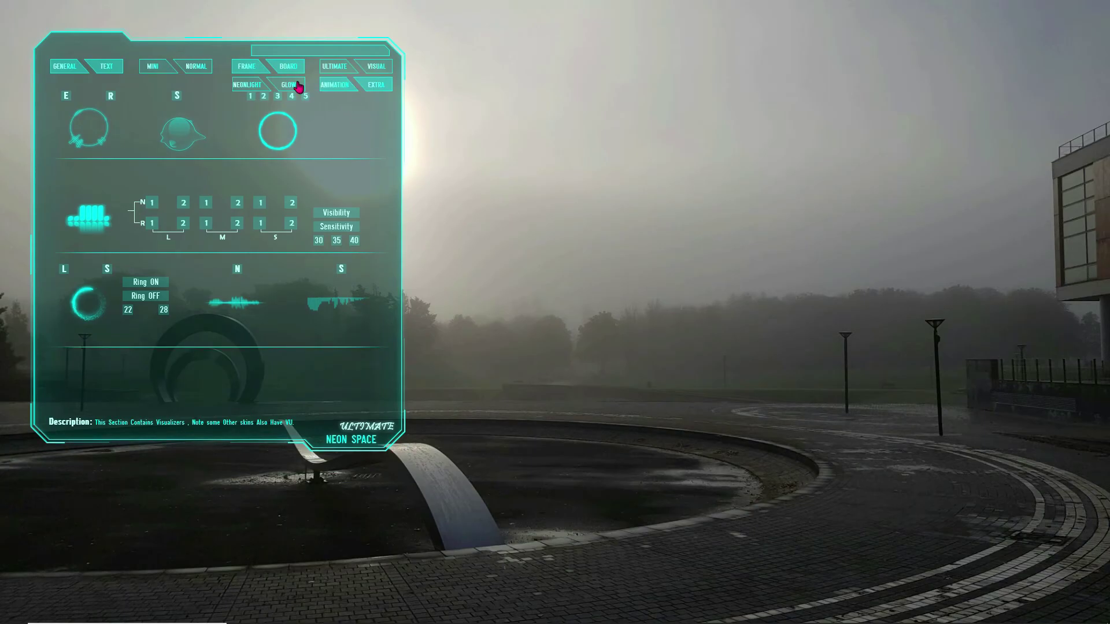
click(298, 85)
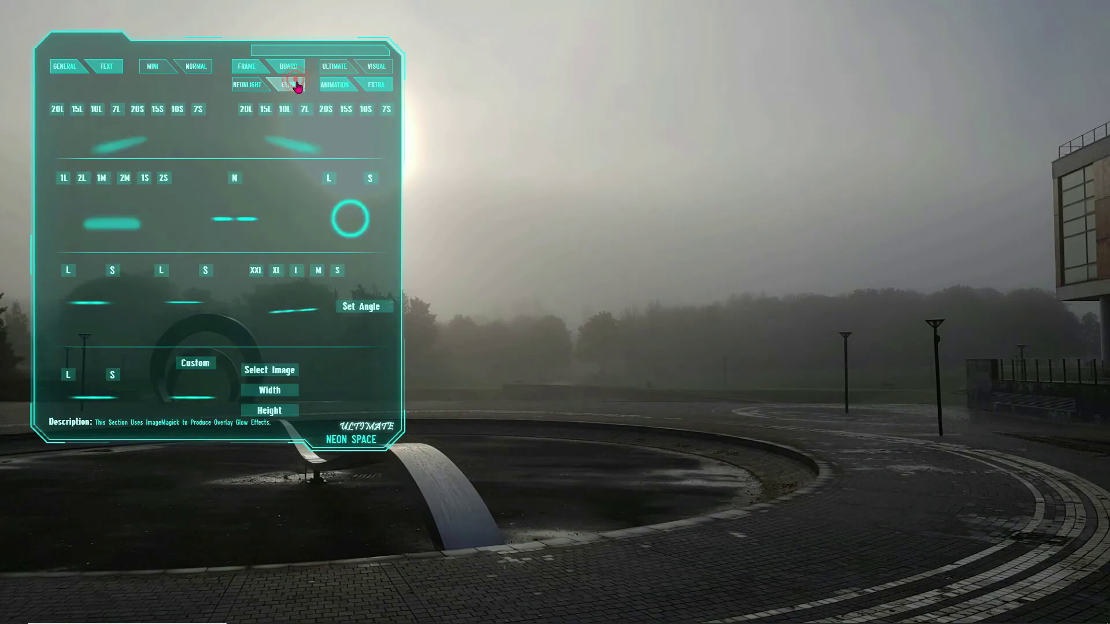
Step: Move the Ultimate Neon Space panel up and left to its original spot
click(224, 389)
click(194, 356)
drag(387, 225, 357, 198)
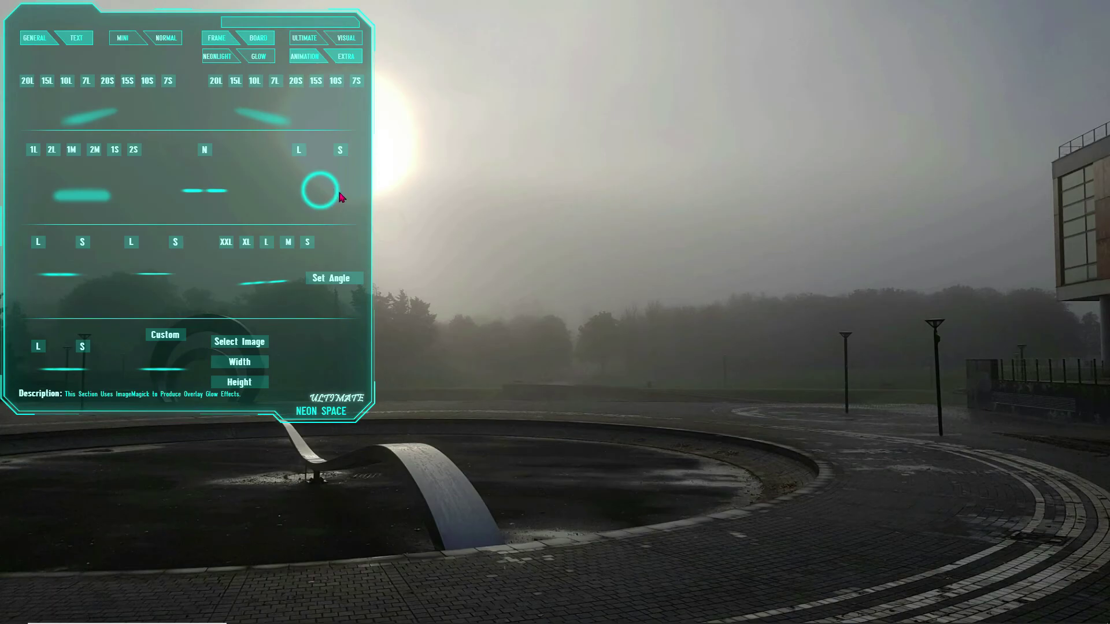
click(446, 212)
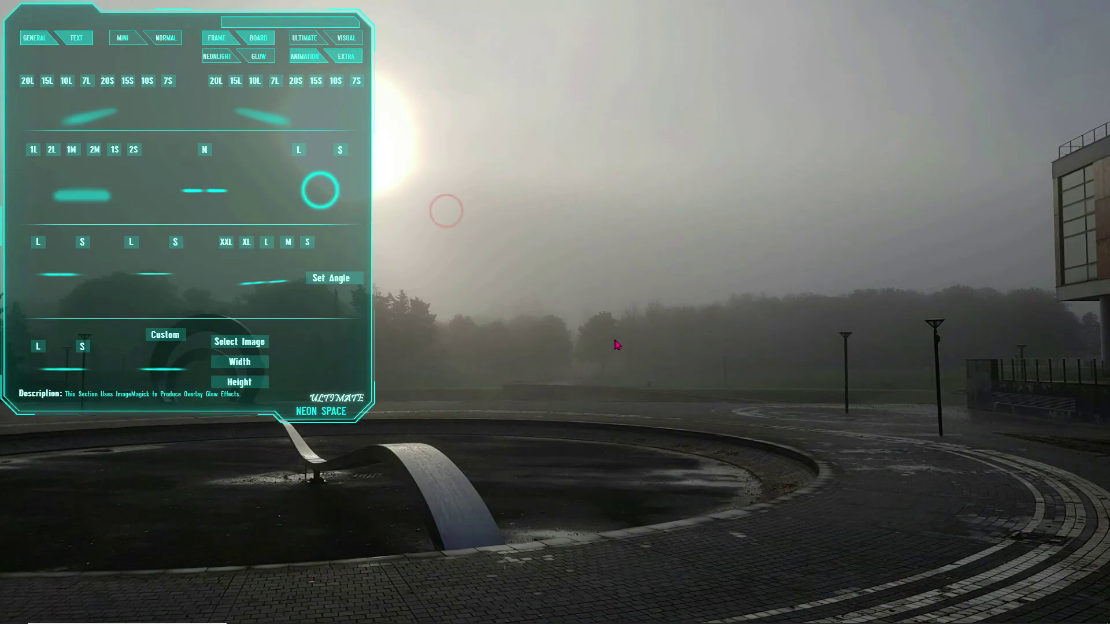